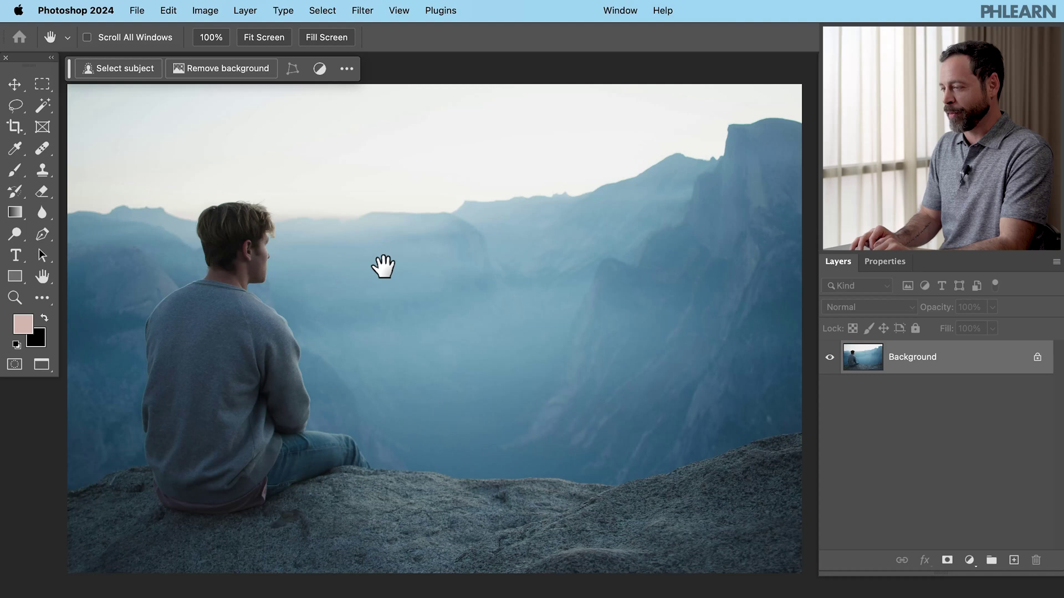
Step: Convert the photo layer into a smart object for smart filters
left_click(363, 11)
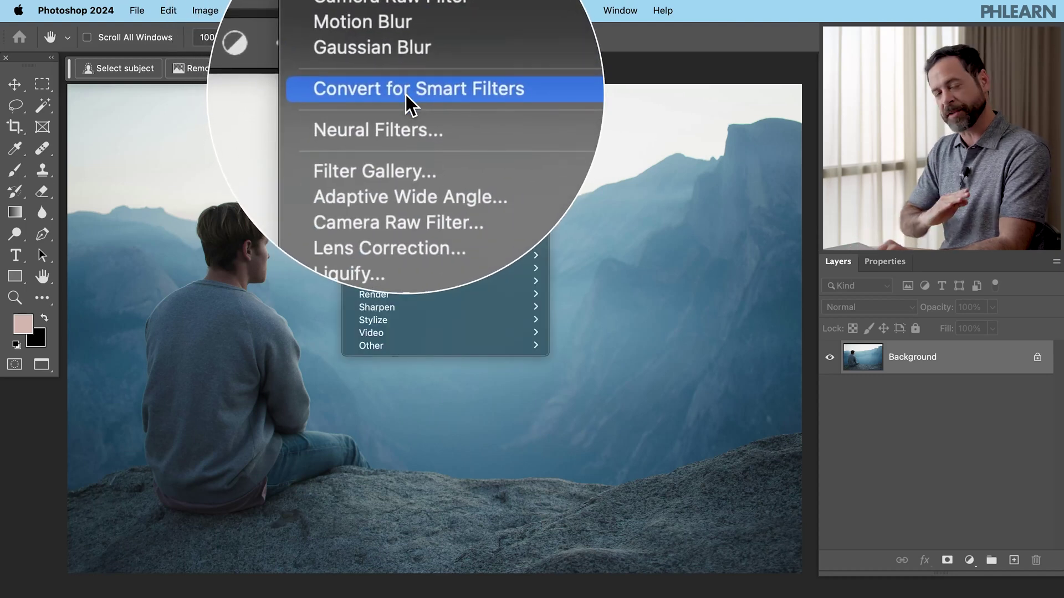
left_click(405, 95)
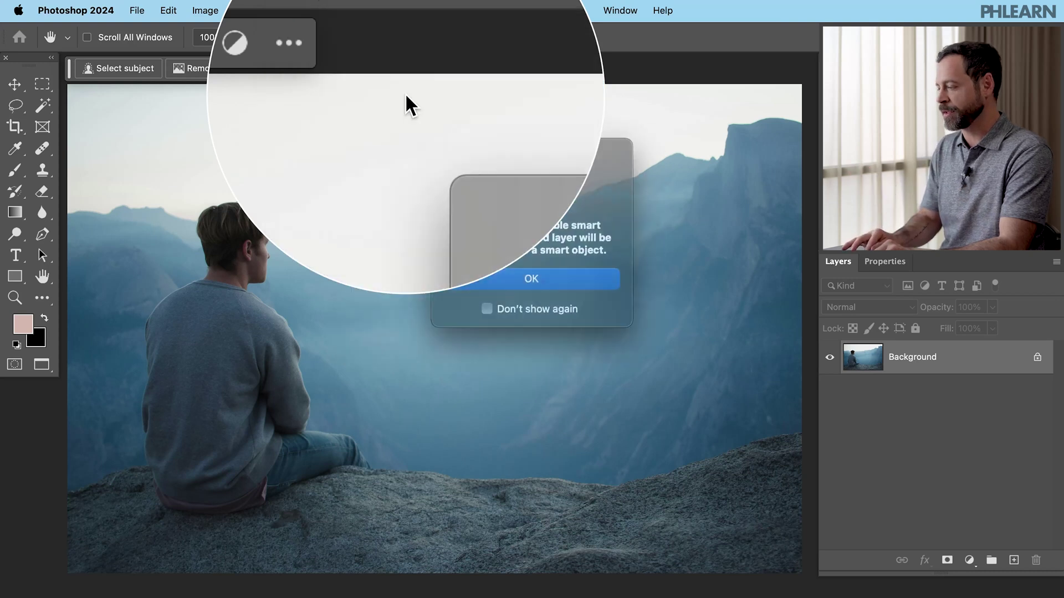
left_click(524, 277)
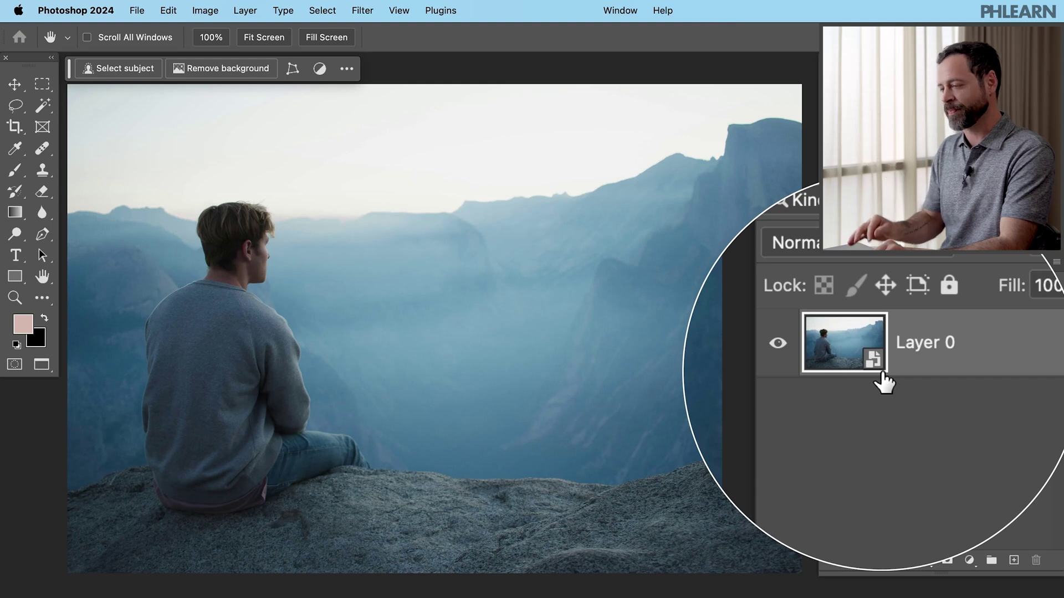
Step: Open Neural Filters and bring up the Color Transfer filter's settings
left_click(363, 11)
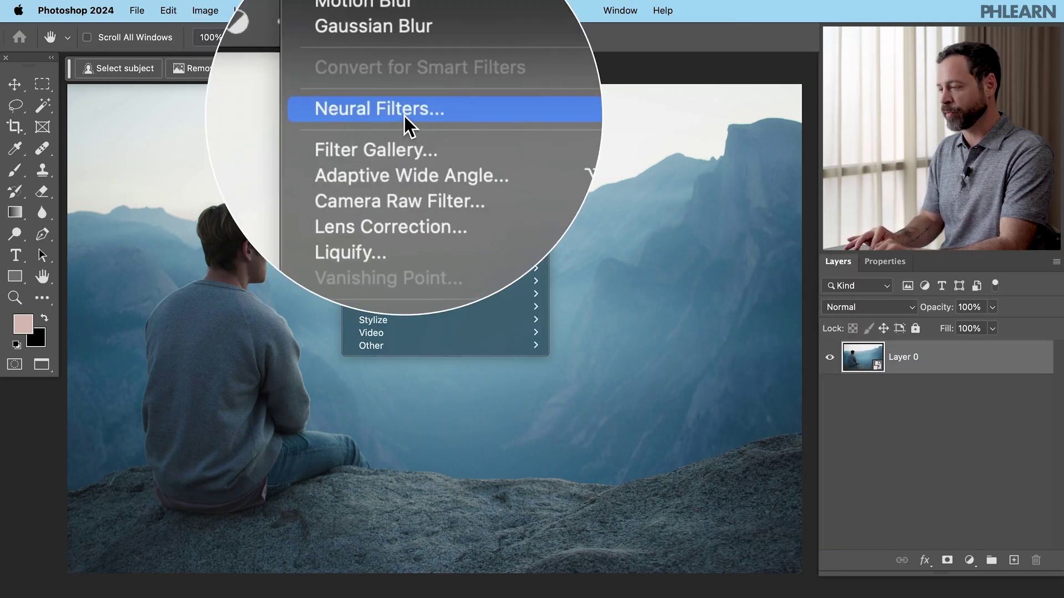
left_click(403, 112)
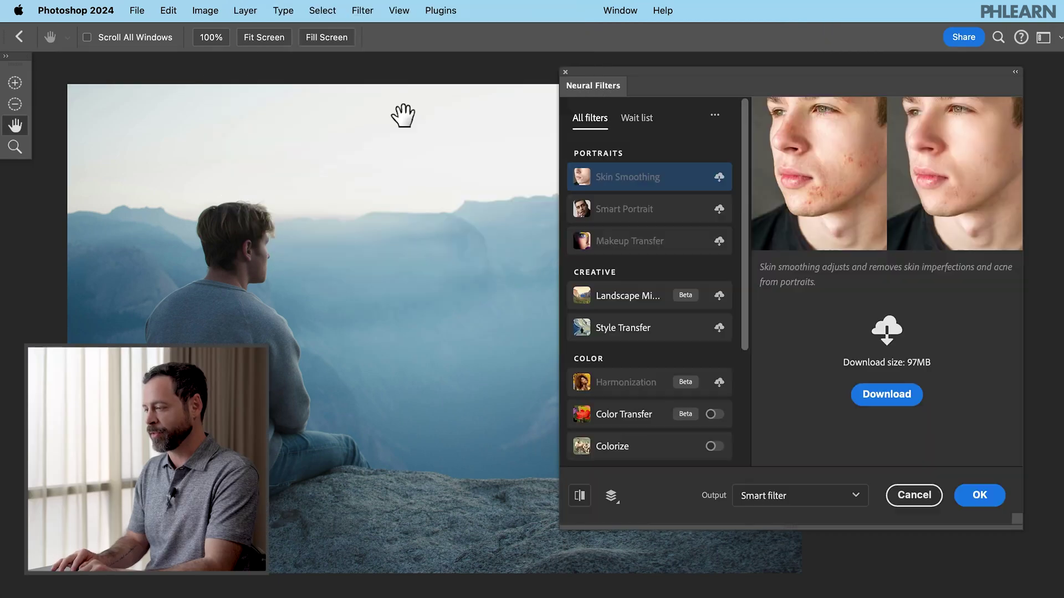
scroll(637, 243, "down", 2)
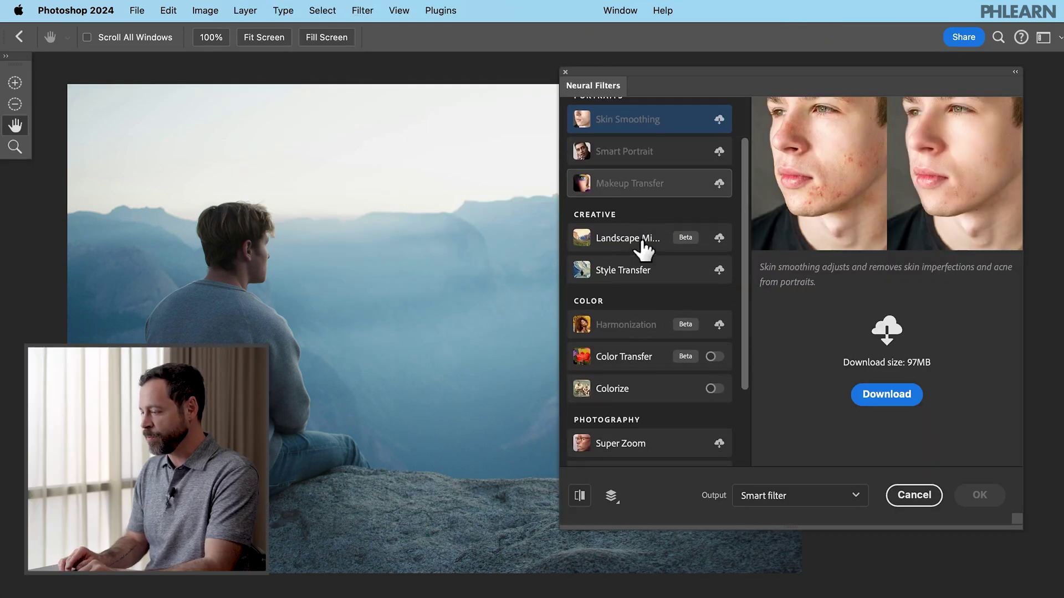
left_click(690, 368)
Step: Turn on Color Transfer and try the arches, orange, purple desert and blue feathers presets
left_click(714, 359)
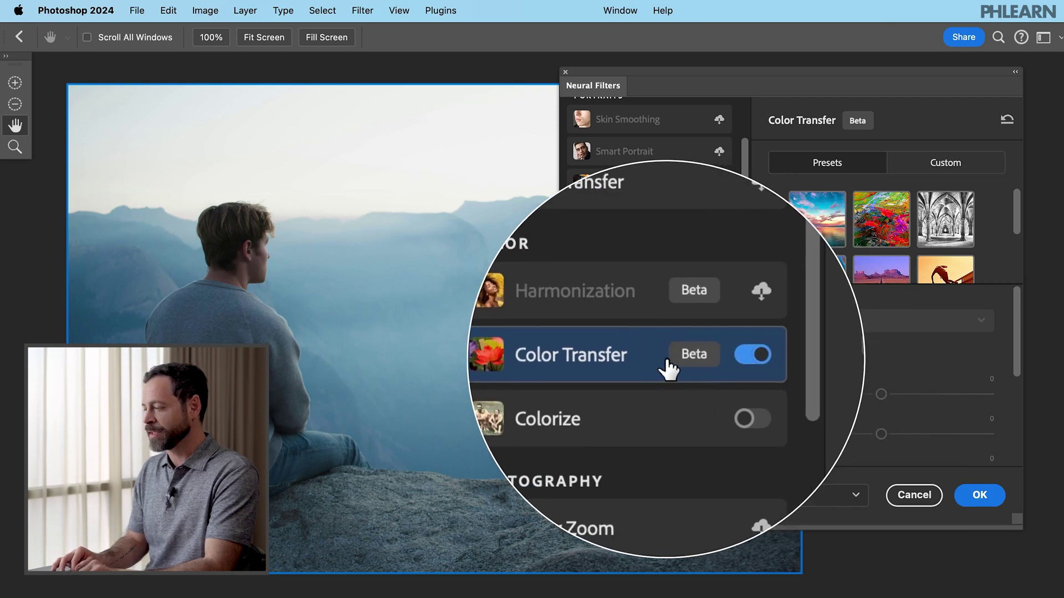
mouse_move(658, 368)
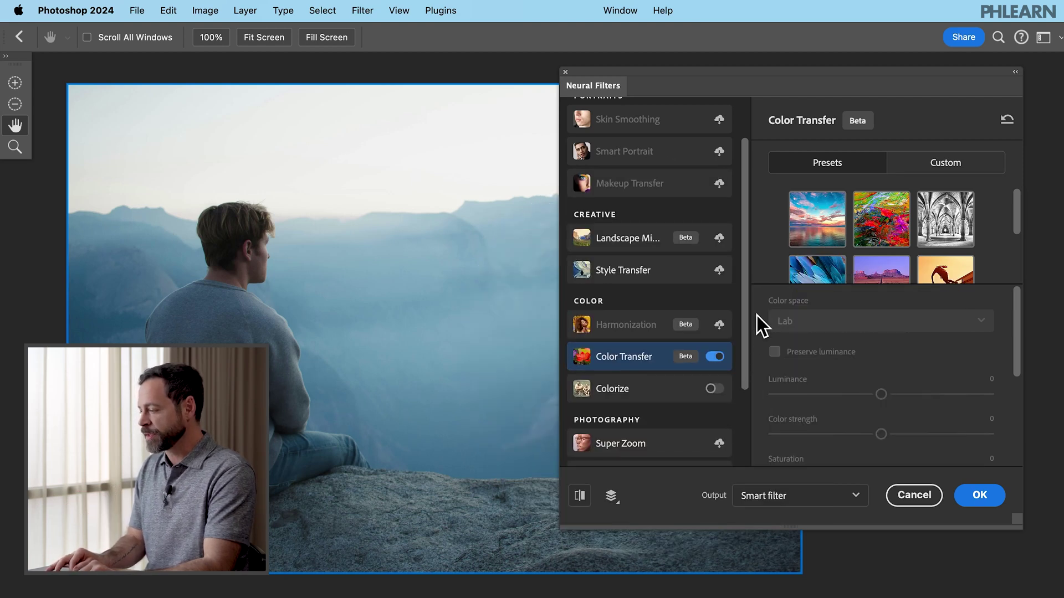
left_click(936, 229)
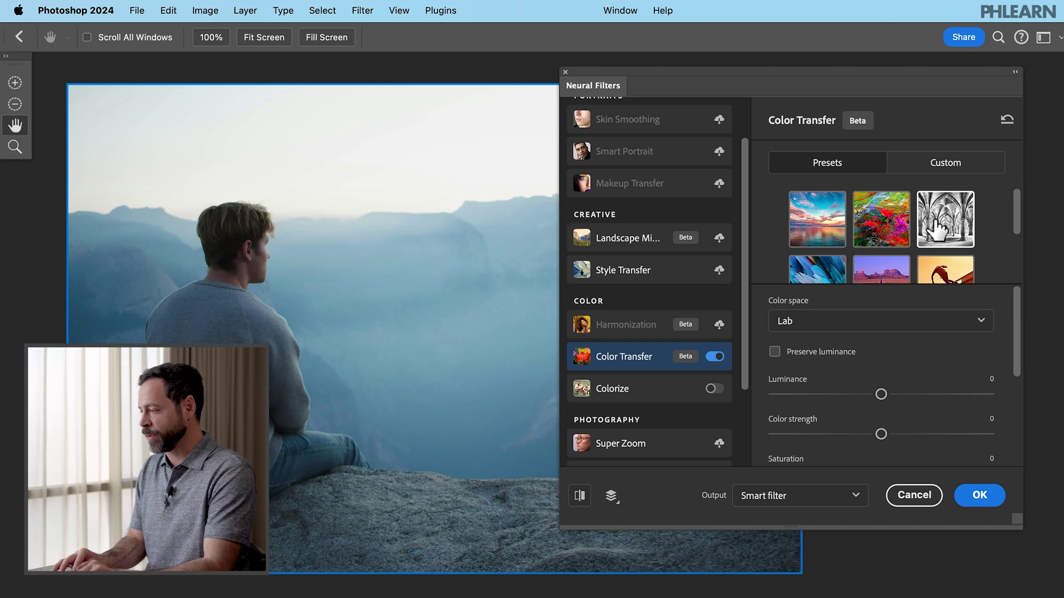
left_click(936, 271)
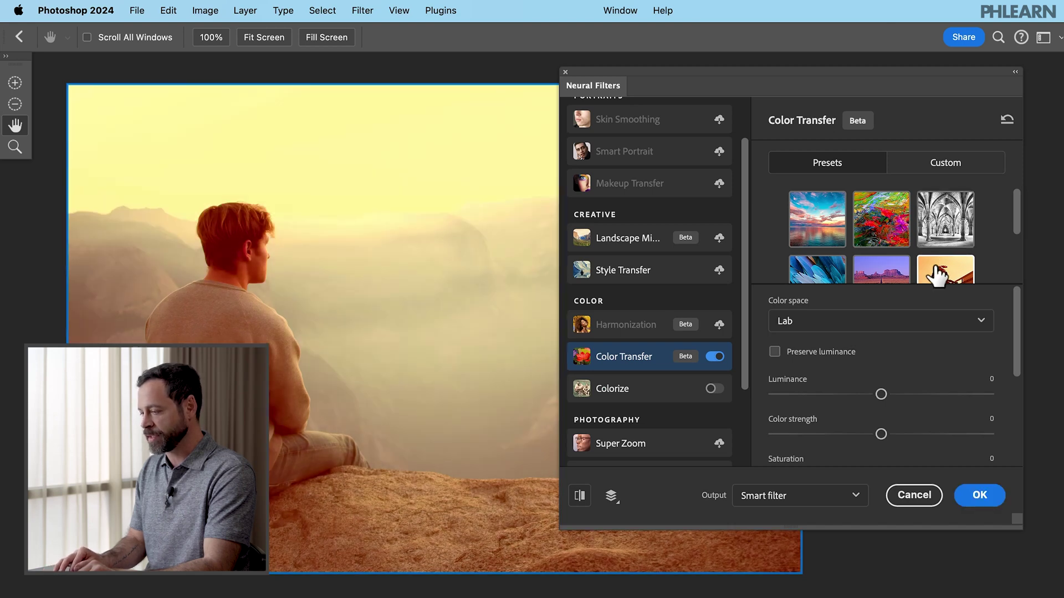
left_click(889, 272)
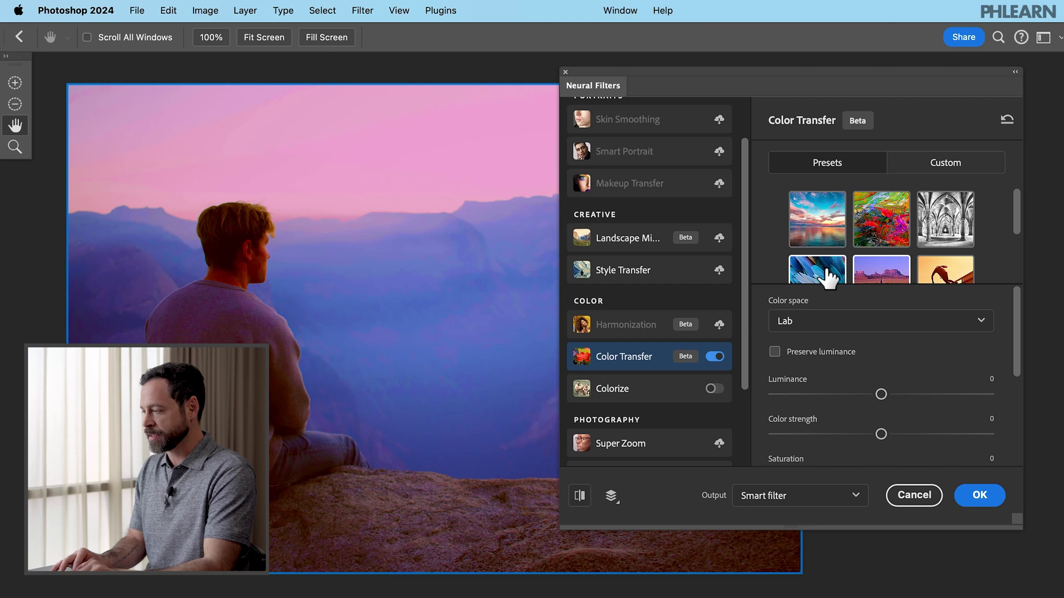
left_click(830, 275)
Step: Compare the arches, green leaves and yellow flower presets, finishing on the colourful paint preset
left_click(942, 230)
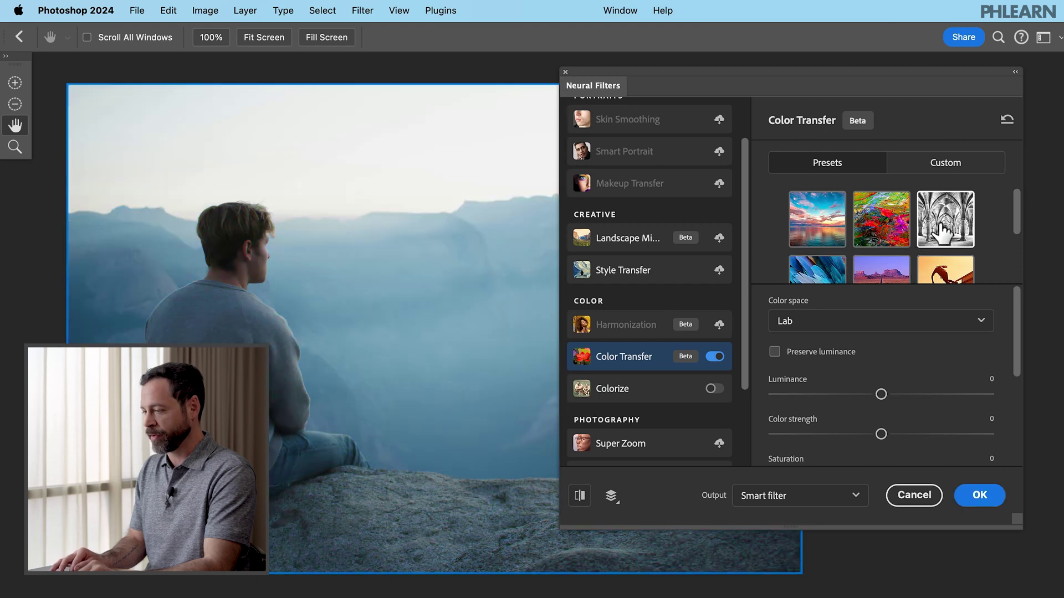
scroll(942, 232, "down", 3)
left_click(942, 252)
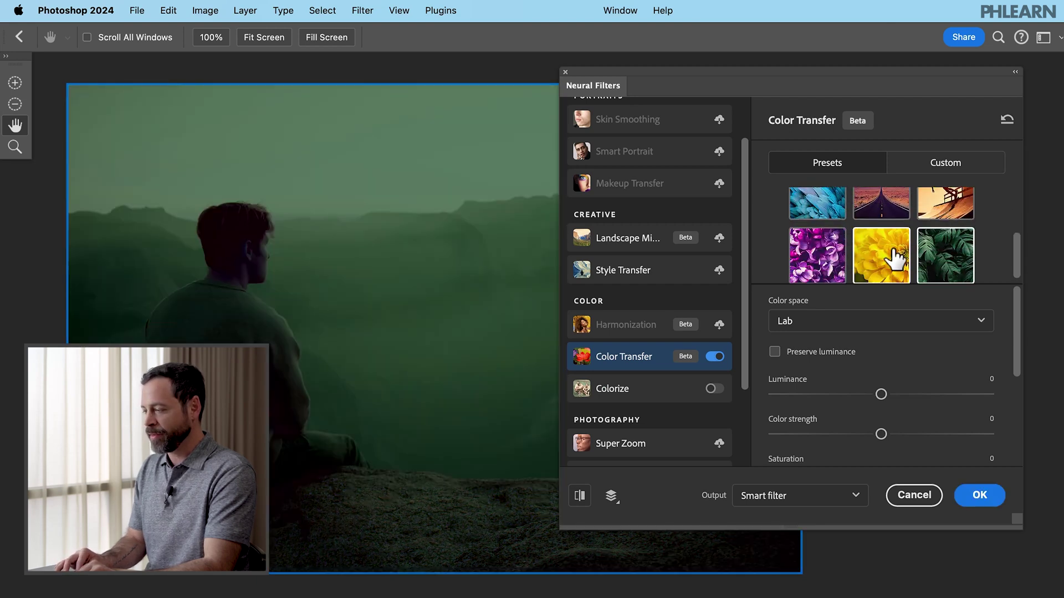
left_click(897, 258)
scroll(891, 250, "up", 3)
left_click(880, 232)
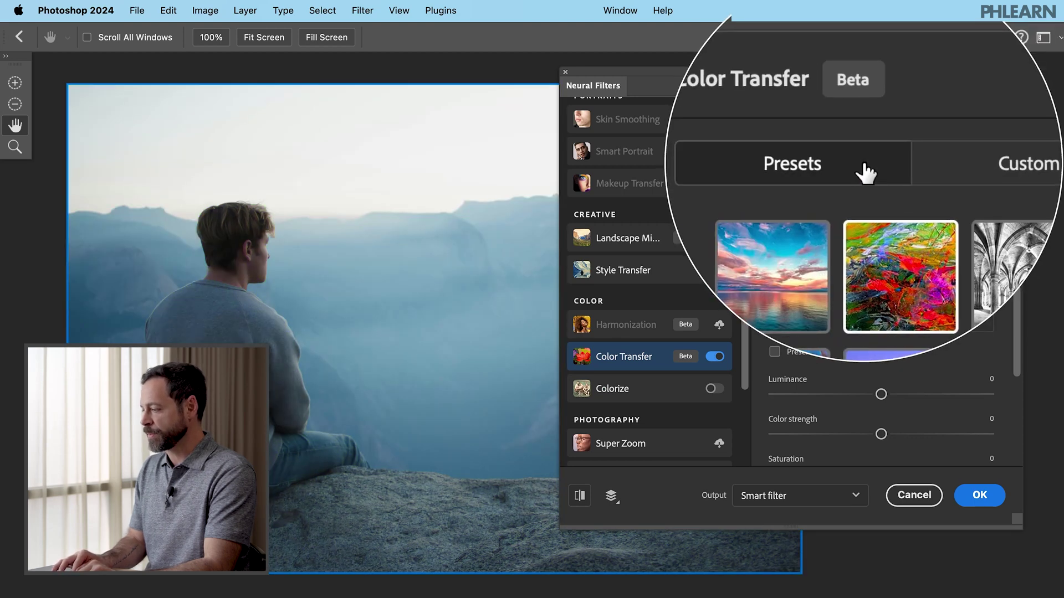
Step: Use the blonde woman-in-green-field portrait from Warm Tones as the custom Color Transfer reference
left_click(936, 168)
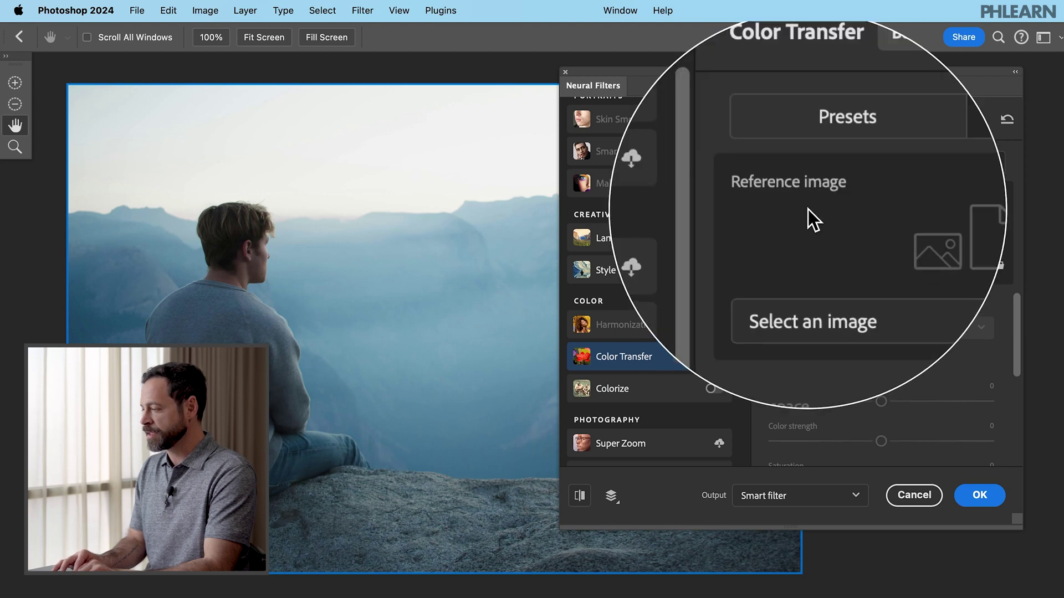
left_click(845, 269)
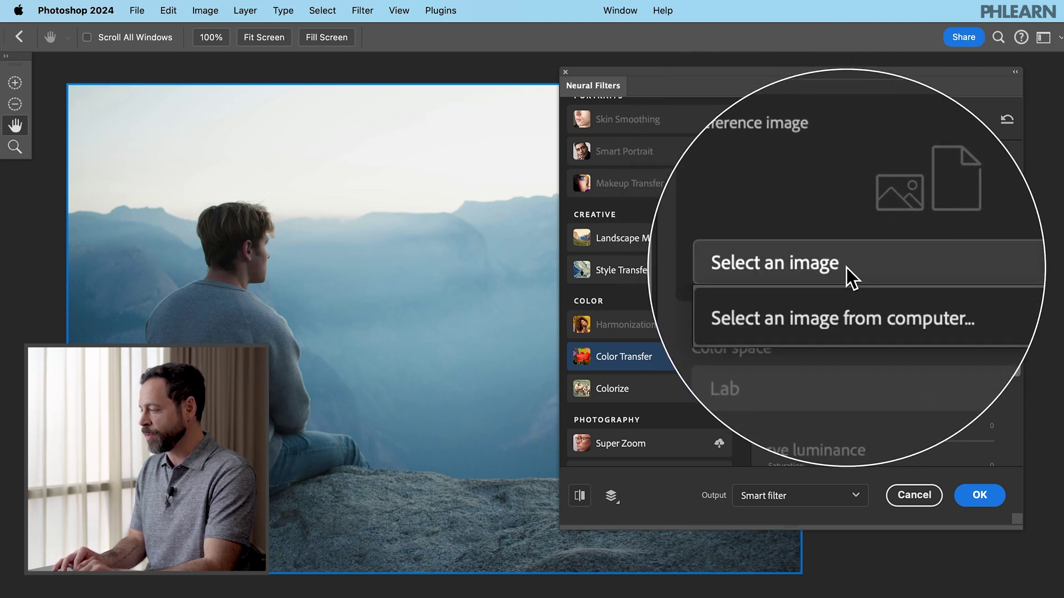
left_click(846, 304)
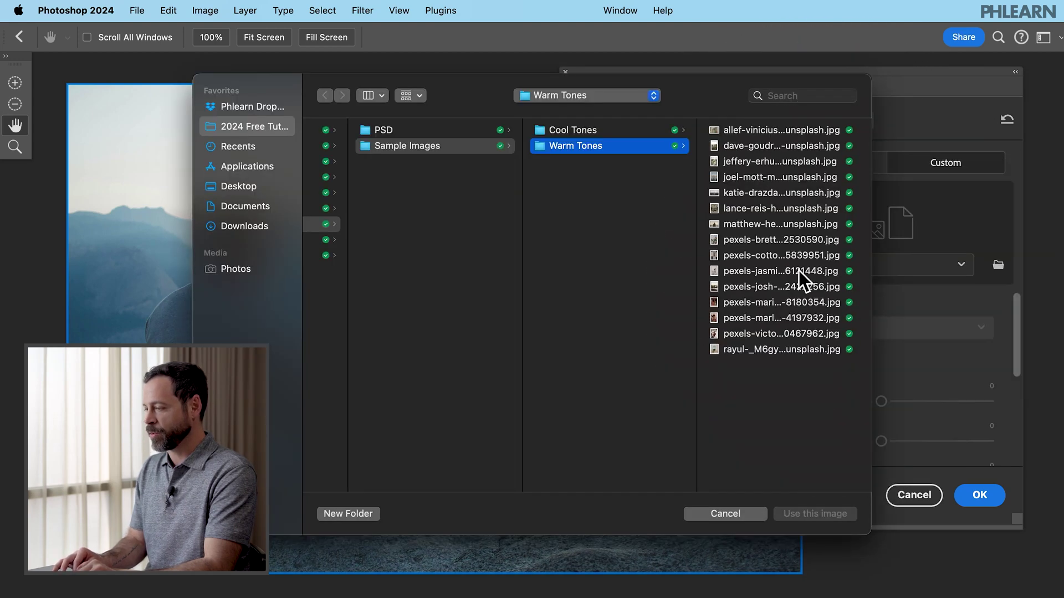
left_click(768, 161)
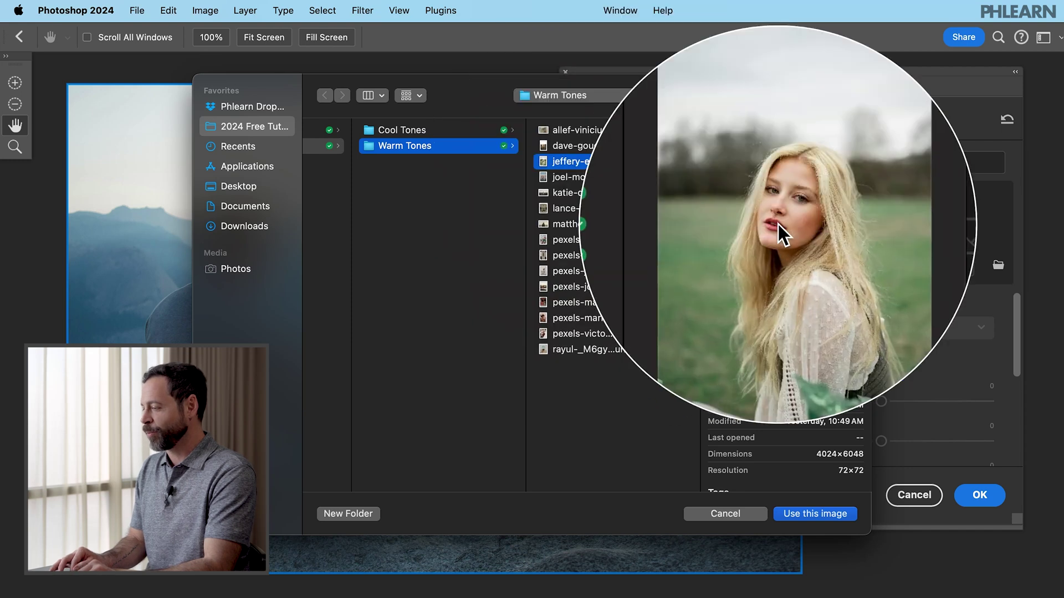
left_click(812, 514)
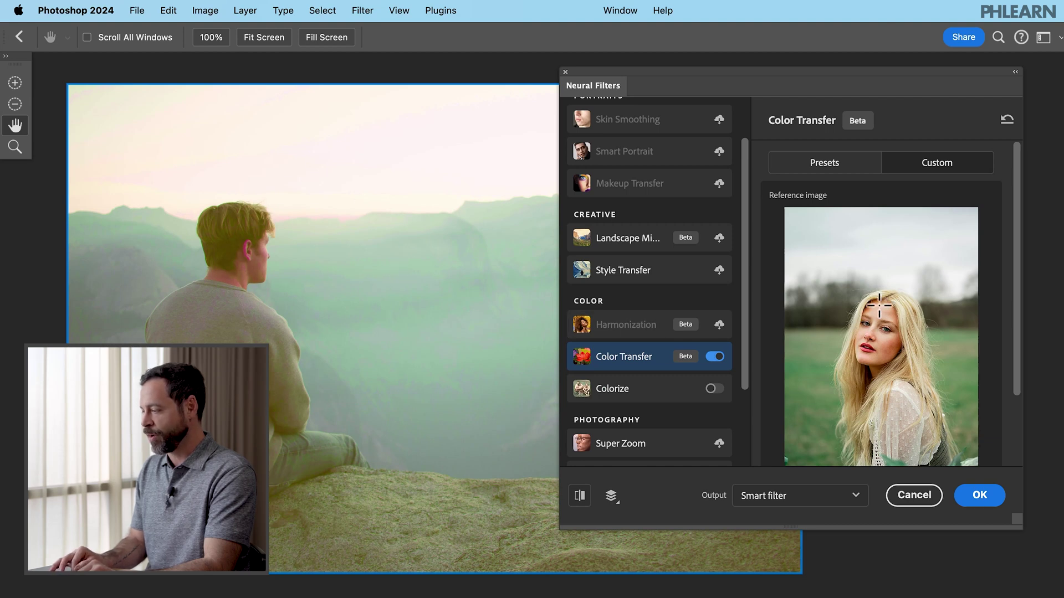
scroll(879, 304, "down", 3)
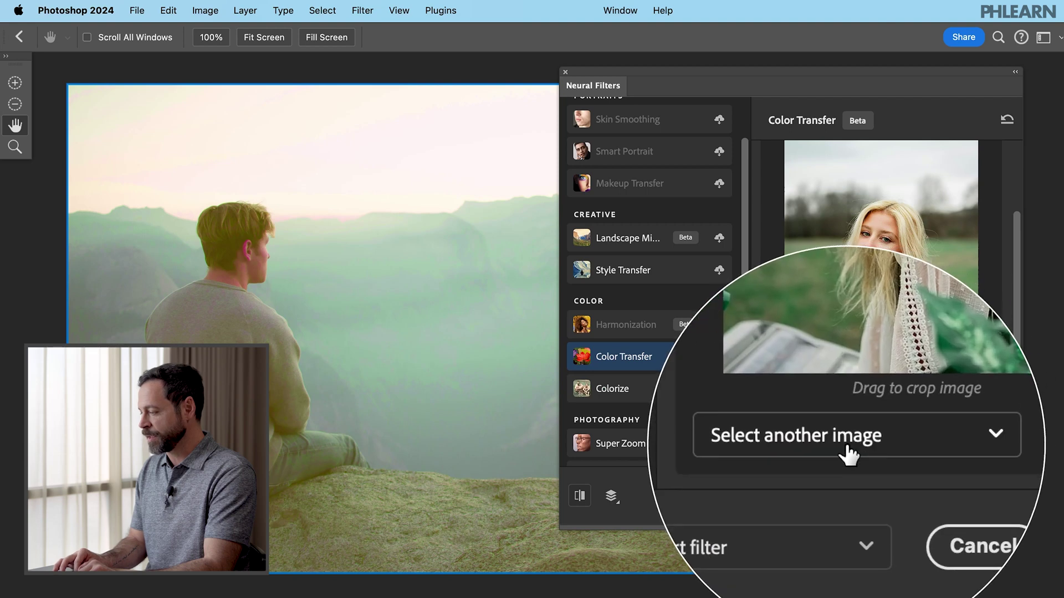
Step: Replace the Color Transfer reference with the photo of a woman on stairs
left_click(847, 448)
left_click(844, 484)
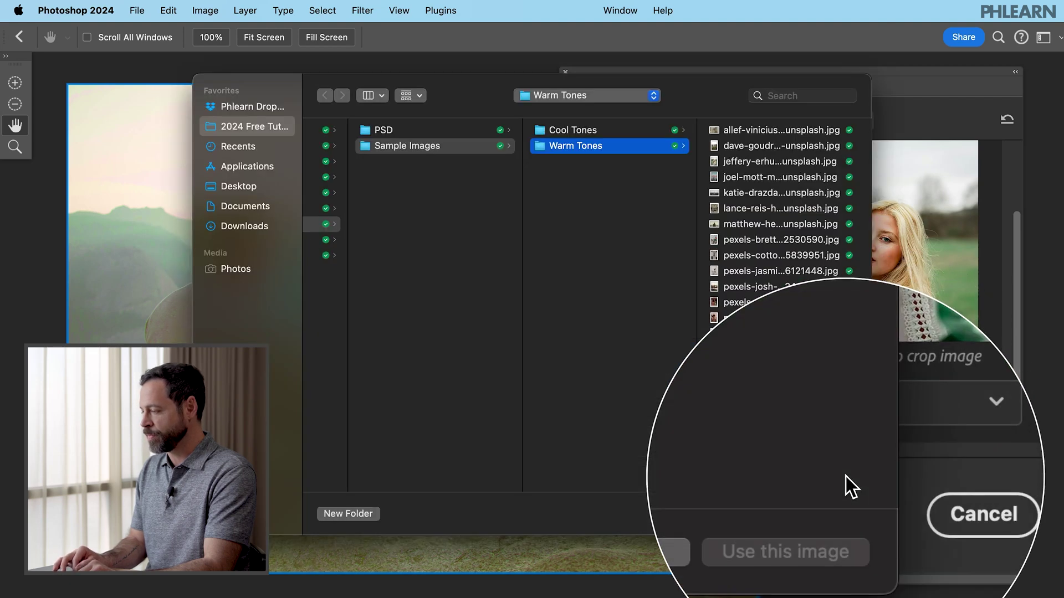
left_click(740, 240)
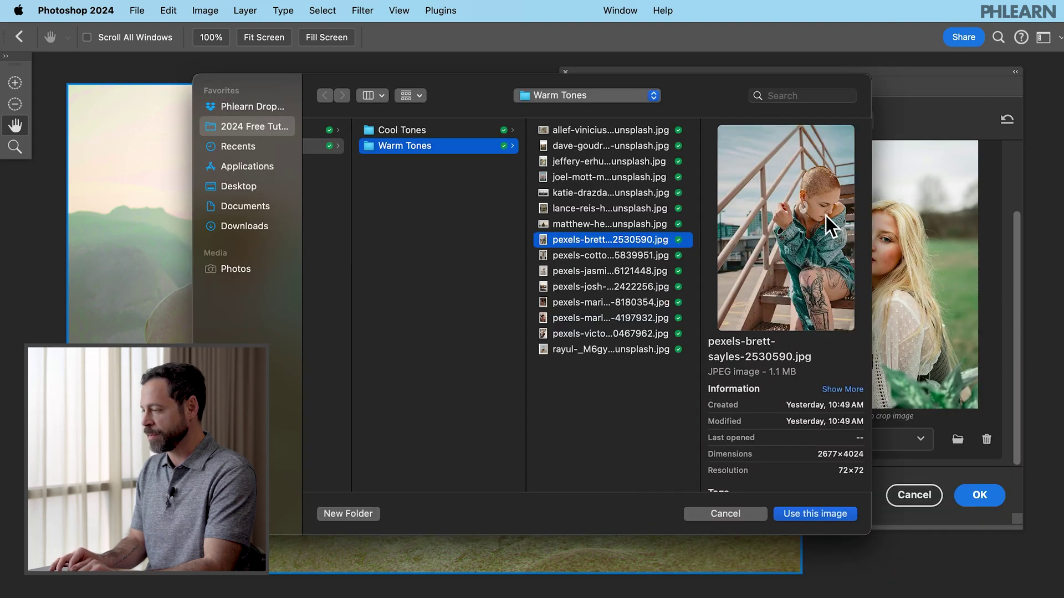
left_click(815, 514)
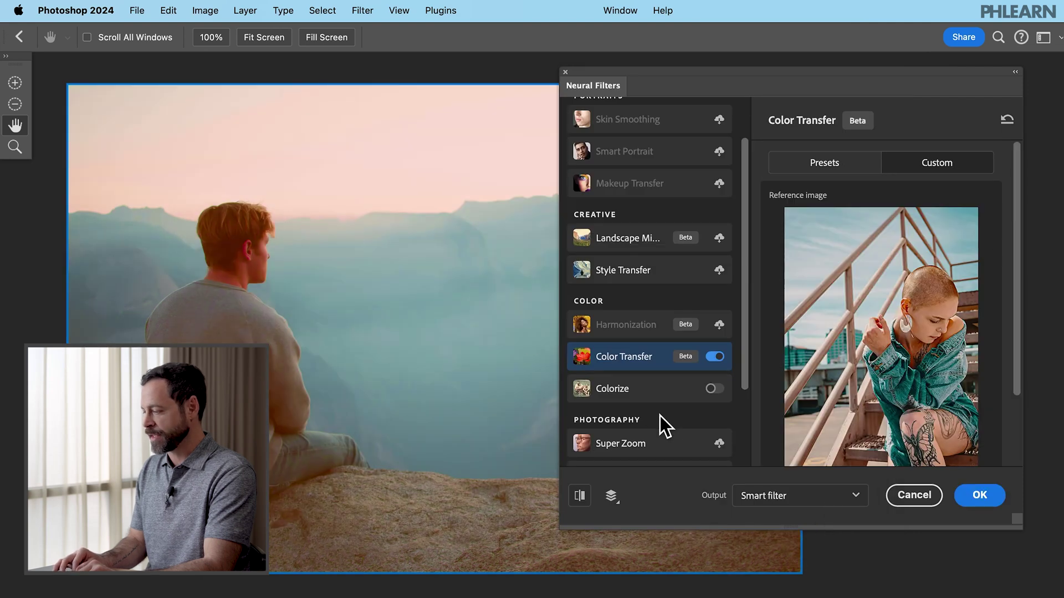
Step: Reprocess the colour transfer and apply it to the photo as a smart filter
scroll(833, 299, "down", 3)
scroll(833, 299, "up", 3)
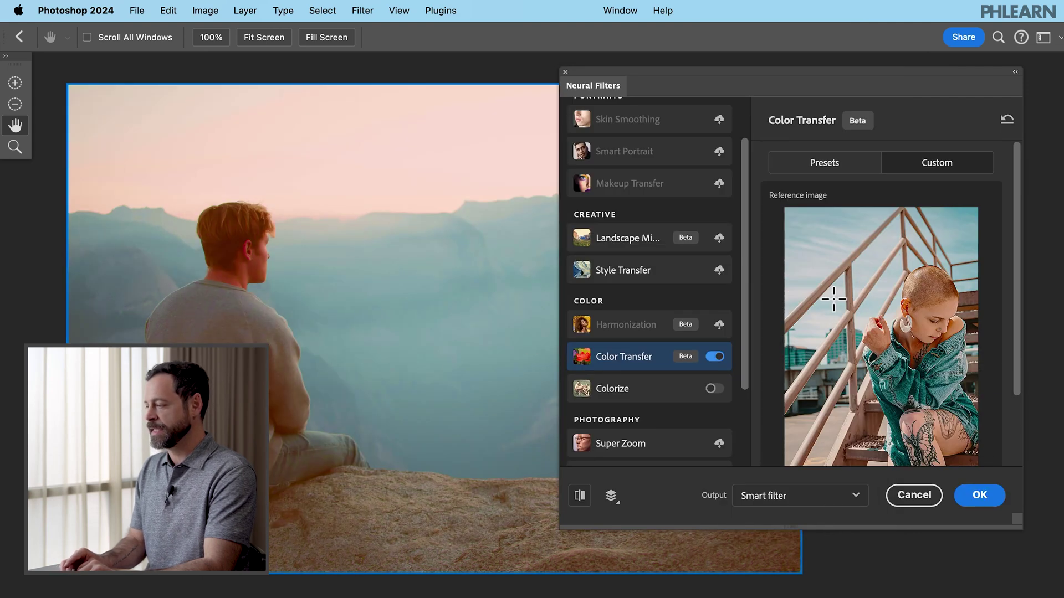
scroll(834, 299, "down", 3)
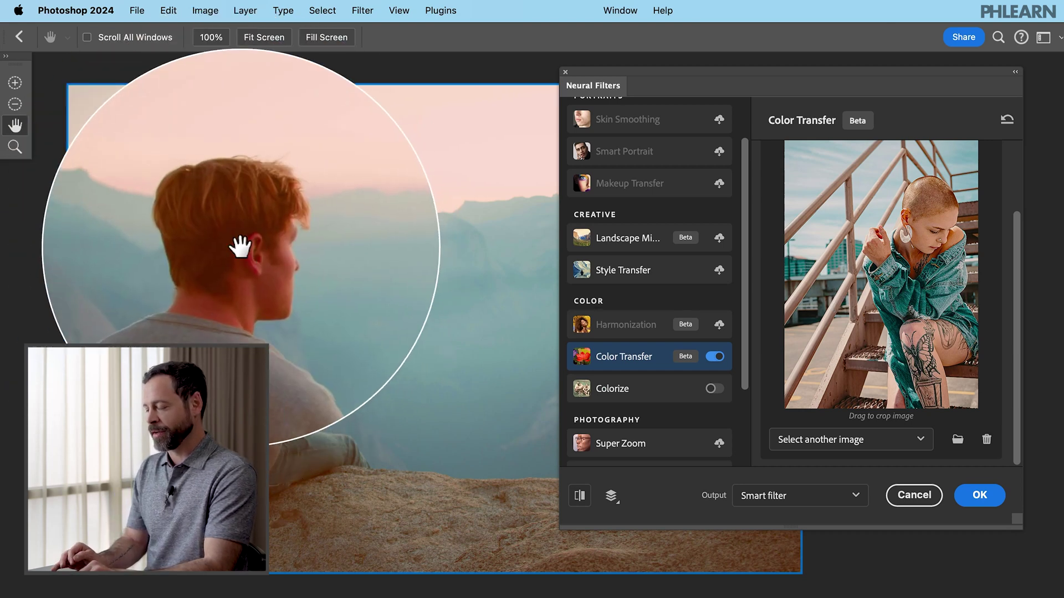
scroll(872, 356, "up", 3)
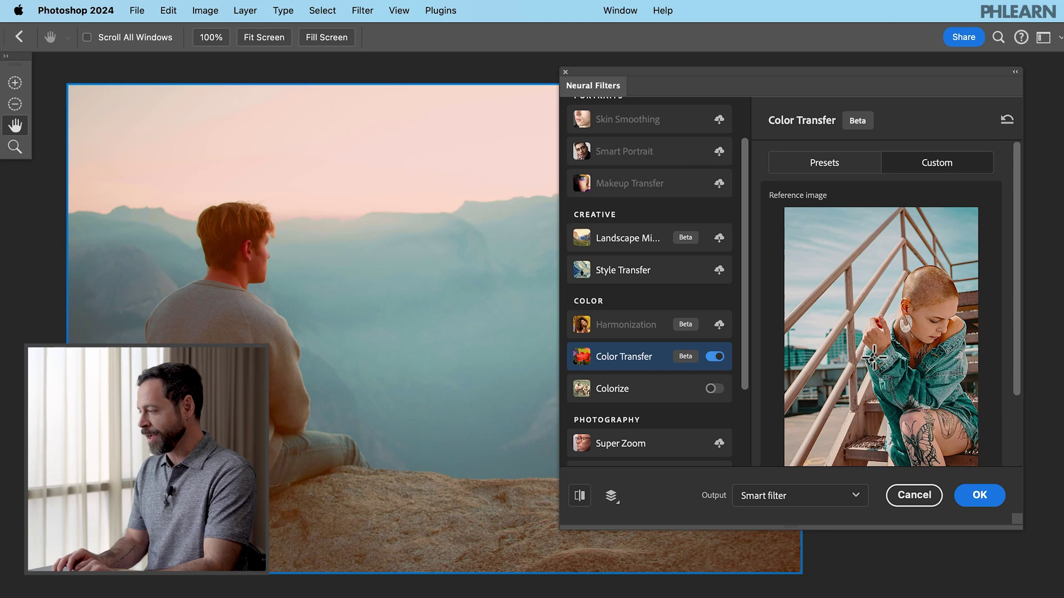
scroll(870, 205, "down", 3)
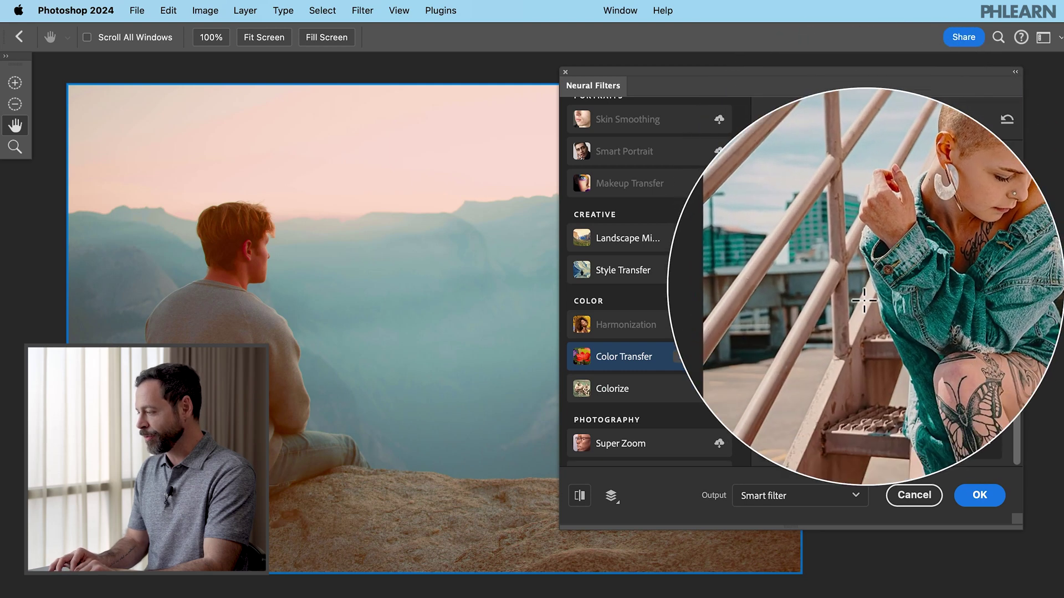
scroll(859, 415, "up", 3)
scroll(858, 404, "down", 3)
scroll(856, 396, "up", 3)
scroll(855, 396, "down", 3)
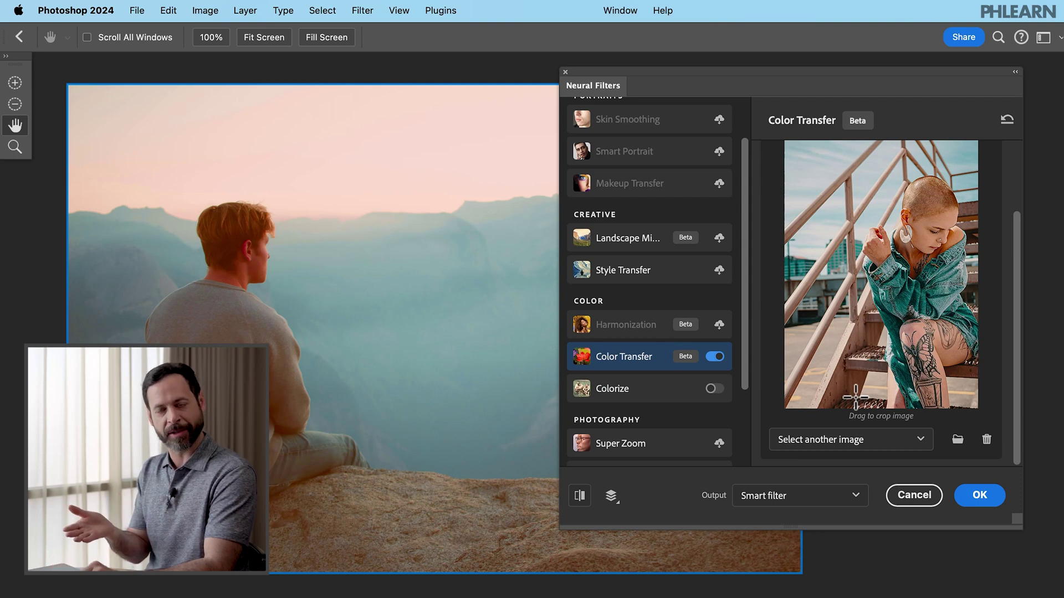
left_click(856, 397)
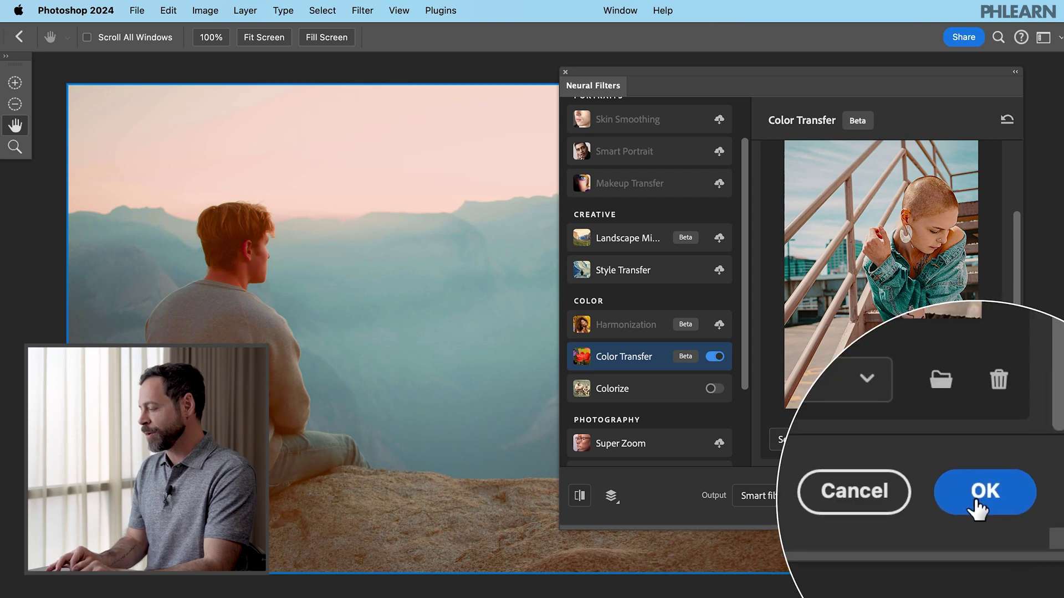
left_click(976, 499)
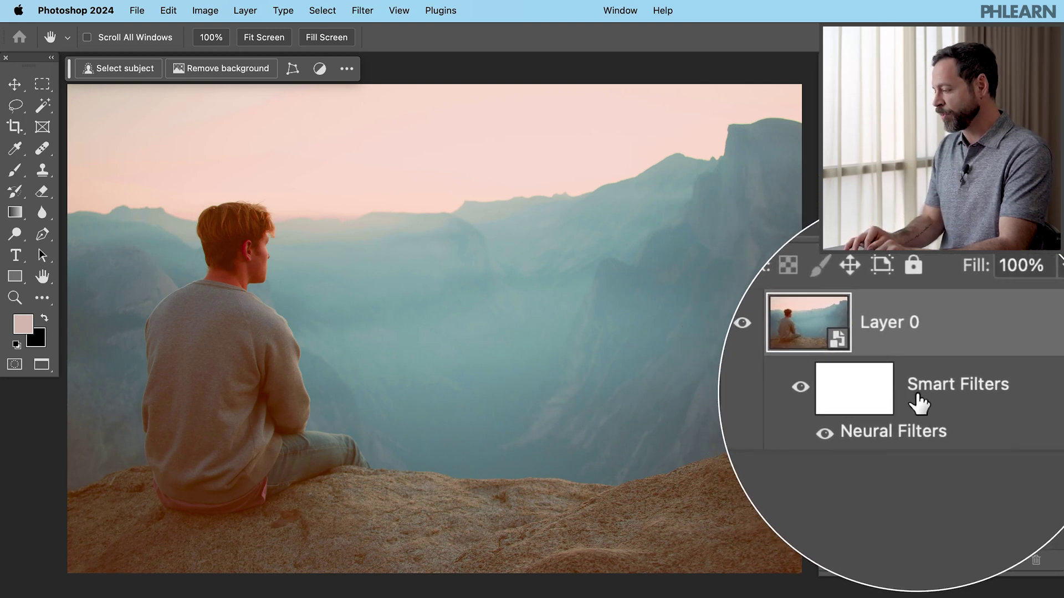
Step: Toggle the Neural Filters smart filter off and on to compare, then open its Blending Options
left_click(872, 415)
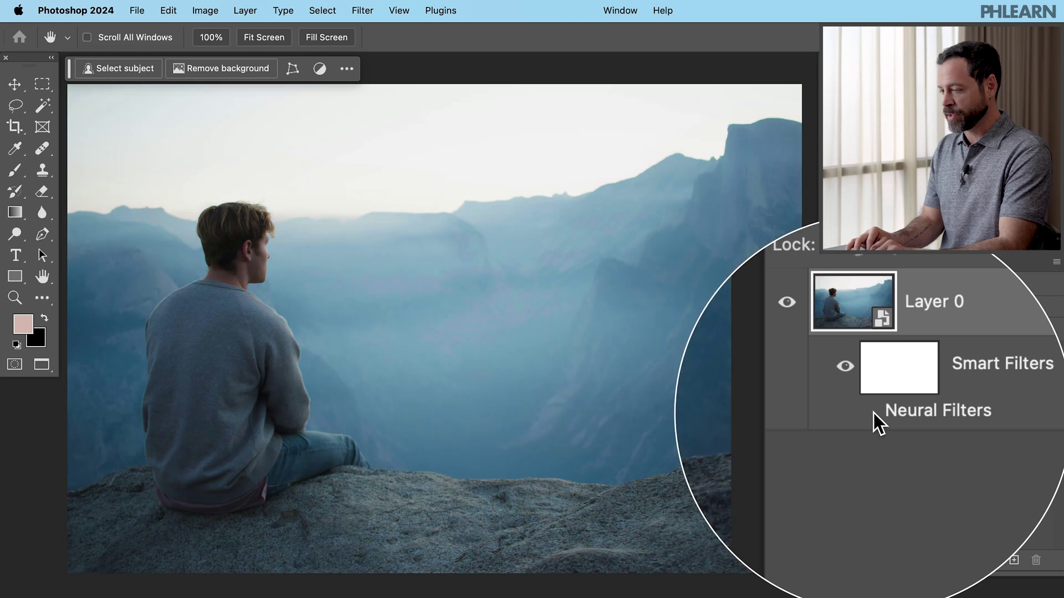
left_click(871, 414)
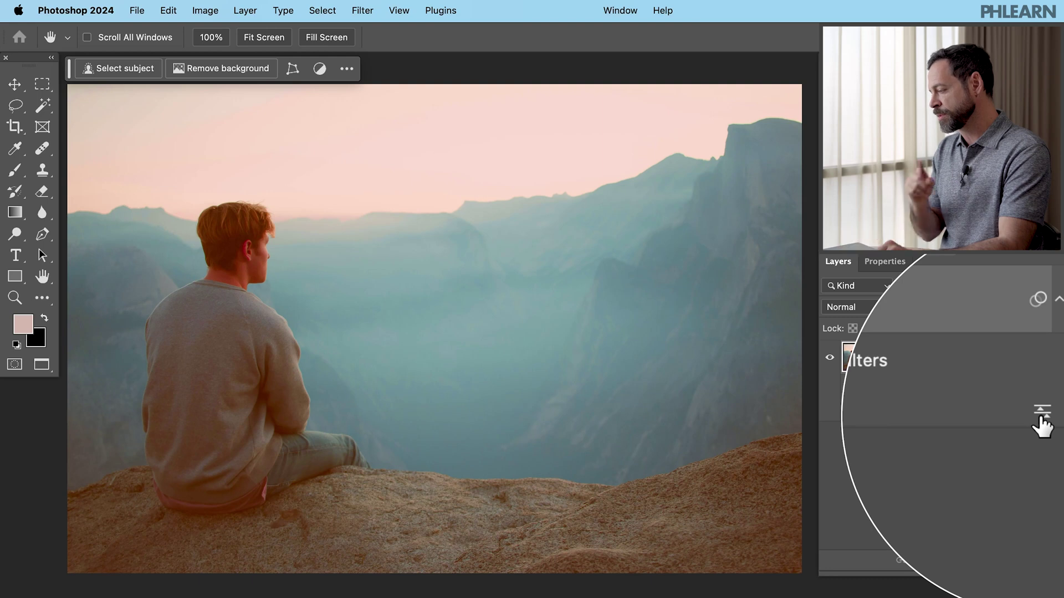
double_click(1041, 415)
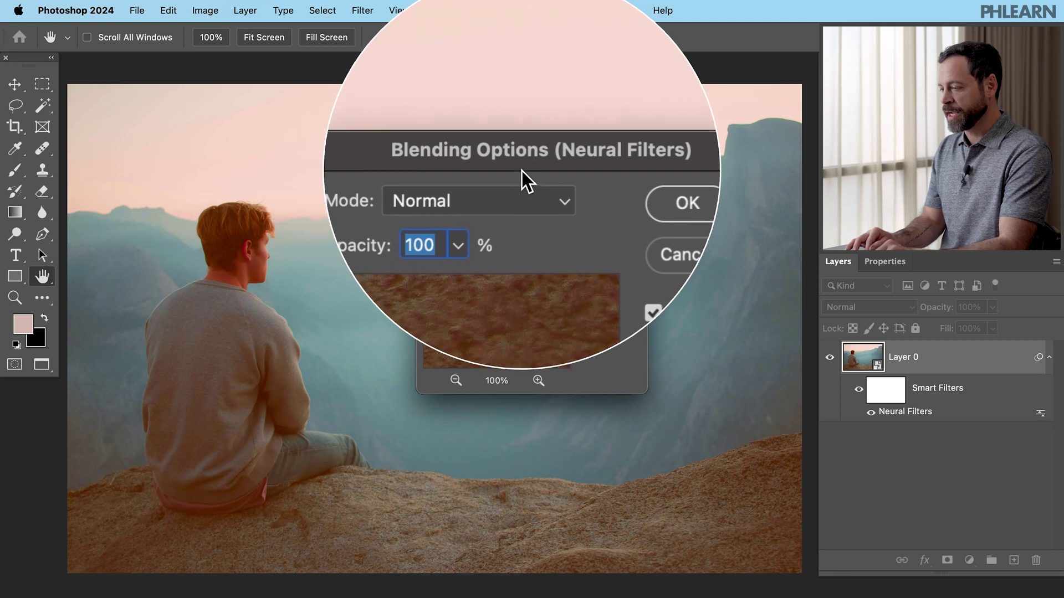
Step: After trying Screen, blend the Neural Filters smart filter in Normal at 60% opacity, then compare
left_click(517, 183)
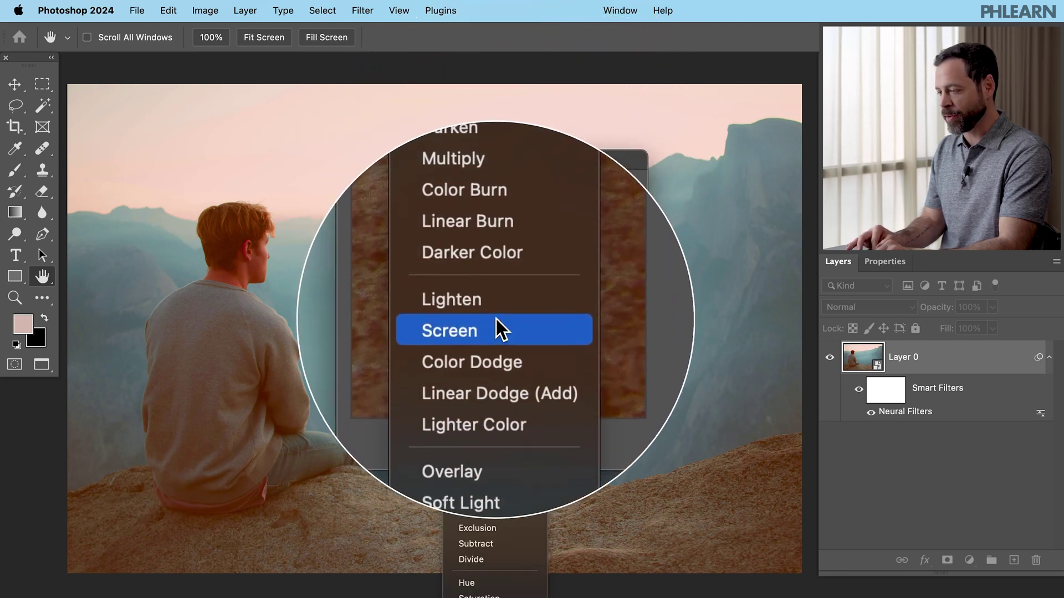
left_click(496, 326)
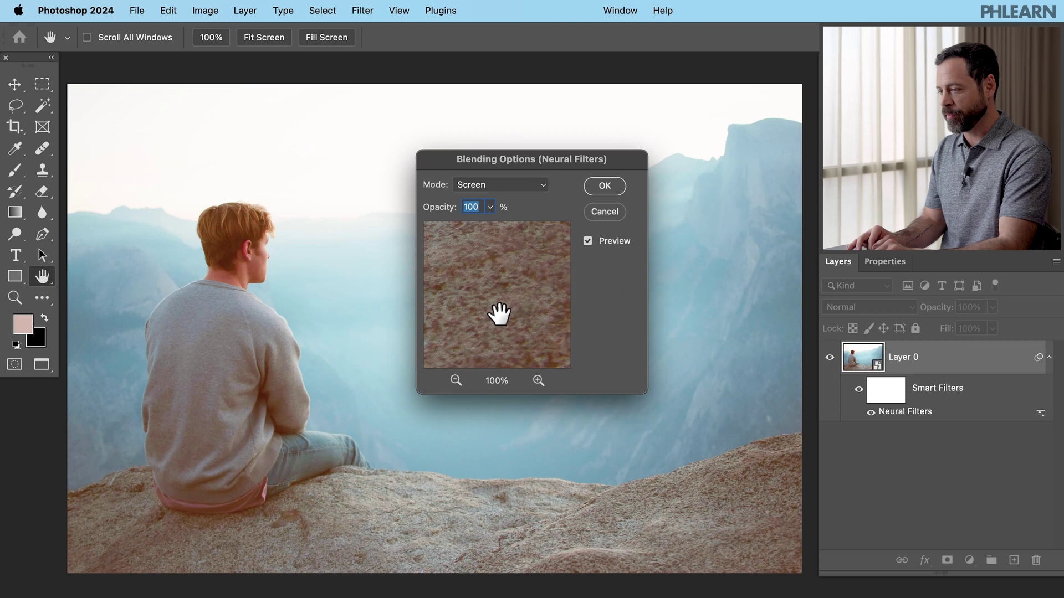
left_click(514, 187)
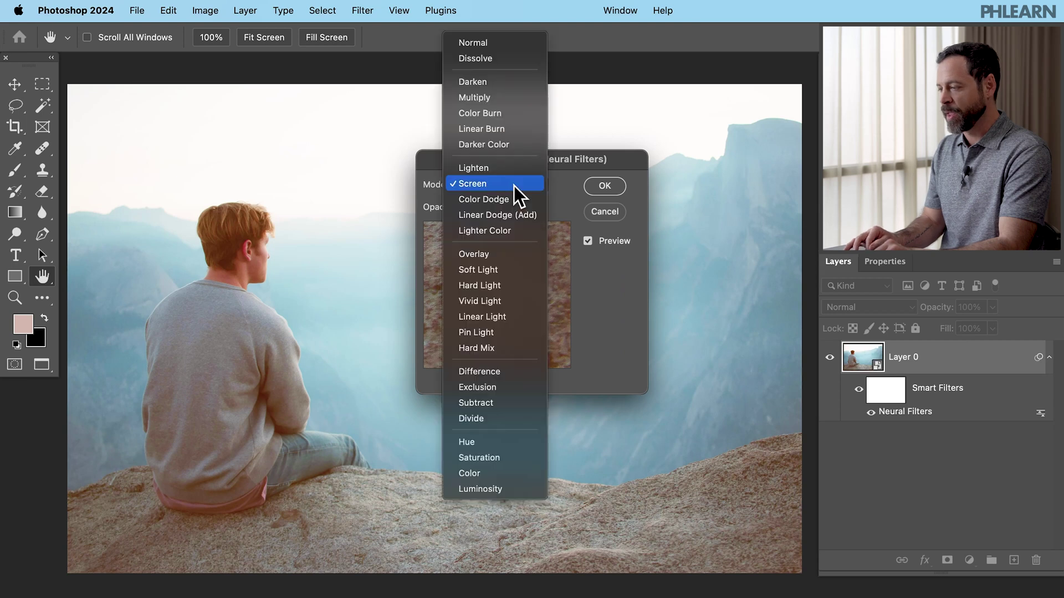
left_click(498, 37)
mouse_move(453, 209)
left_mouse_down()
mouse_move(430, 218)
mouse_move(440, 215)
left_mouse_up()
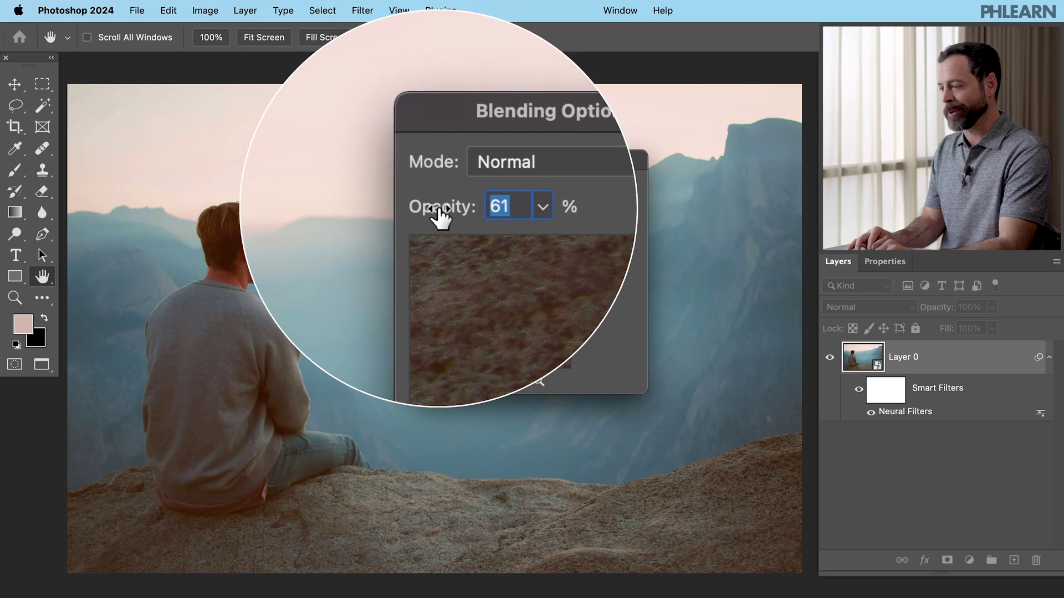
type("60")
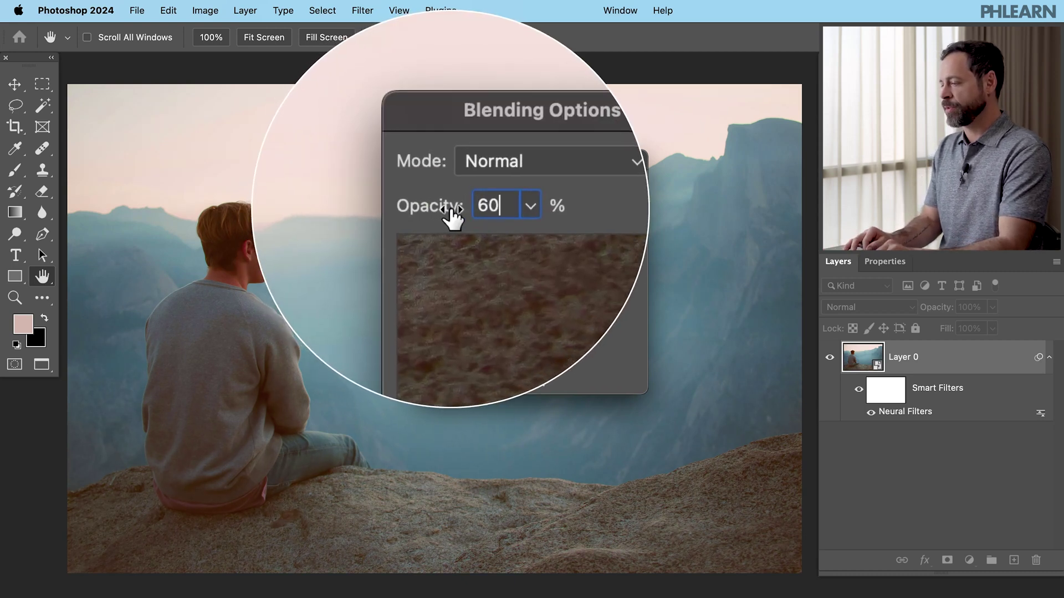
left_click(608, 189)
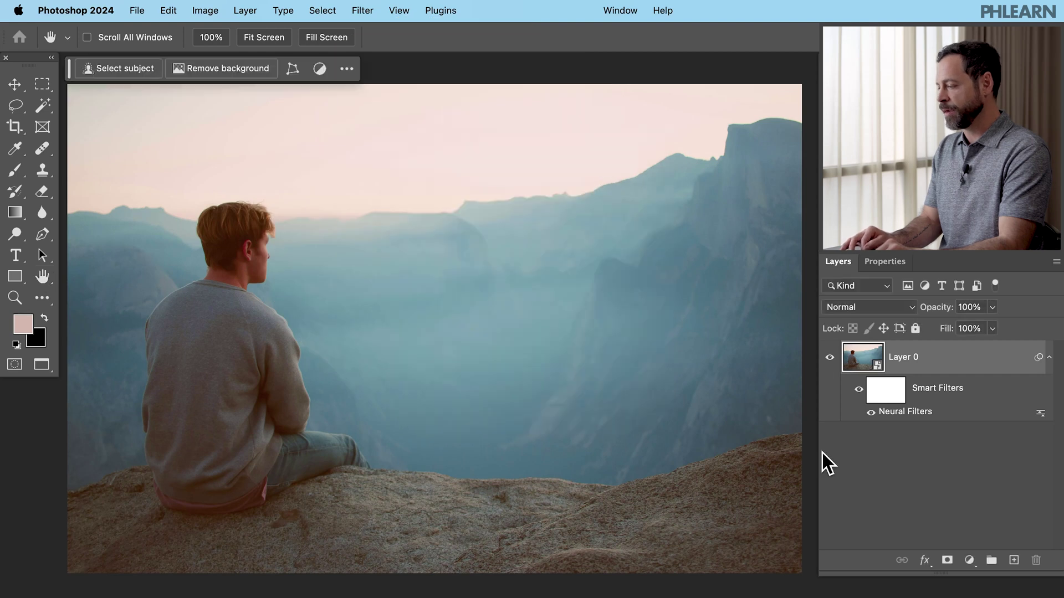
left_click(875, 412)
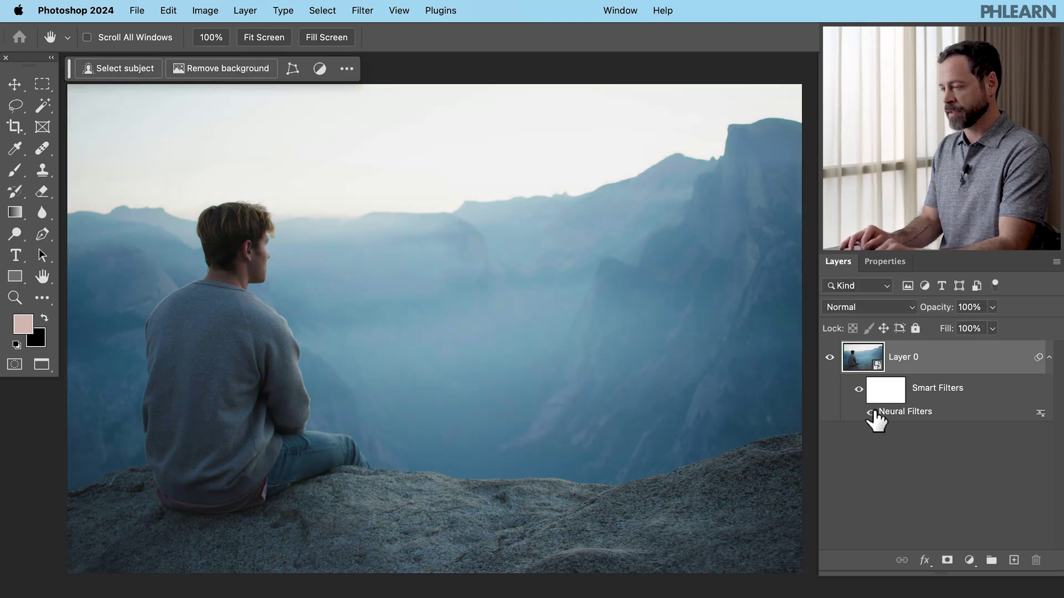
left_click(874, 412)
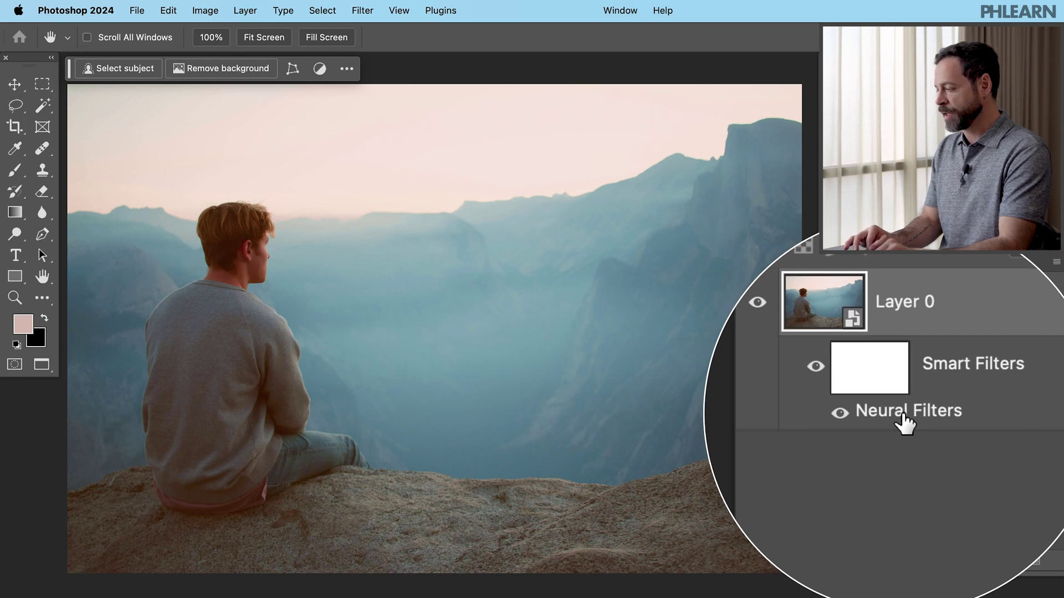
Step: Reopen Neural Filters, switch the Color Transfer reference to the skatepark photo and apply it
double_click(903, 415)
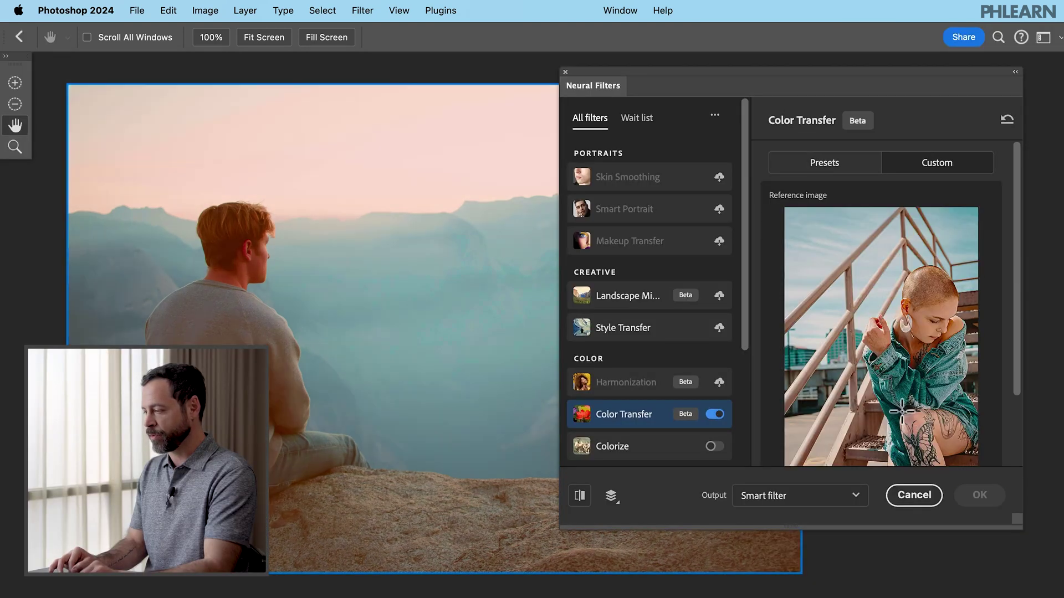
scroll(881, 333, "down", 3)
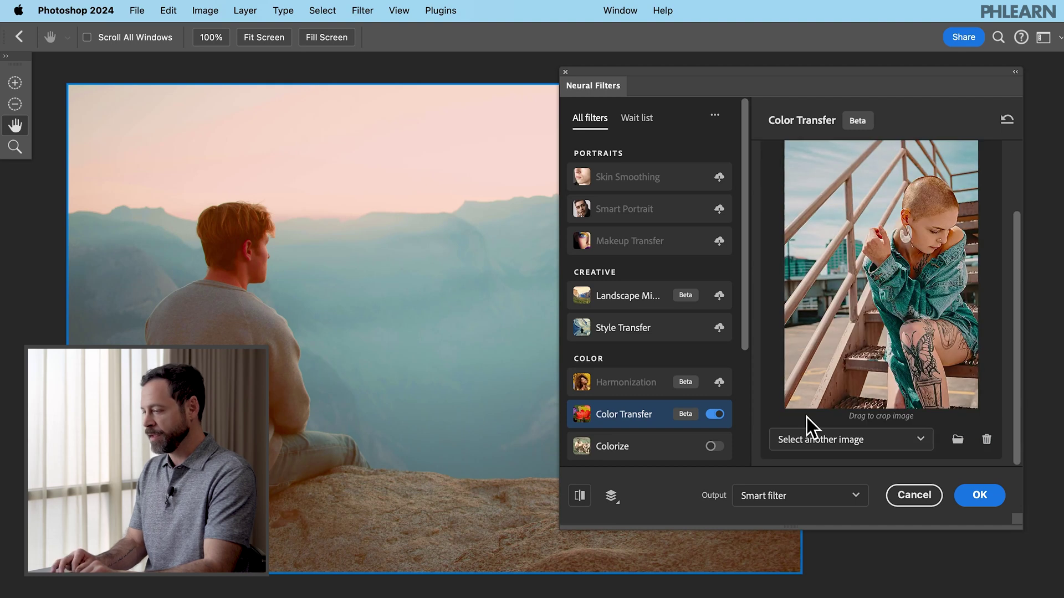
left_click(848, 443)
left_click(842, 470)
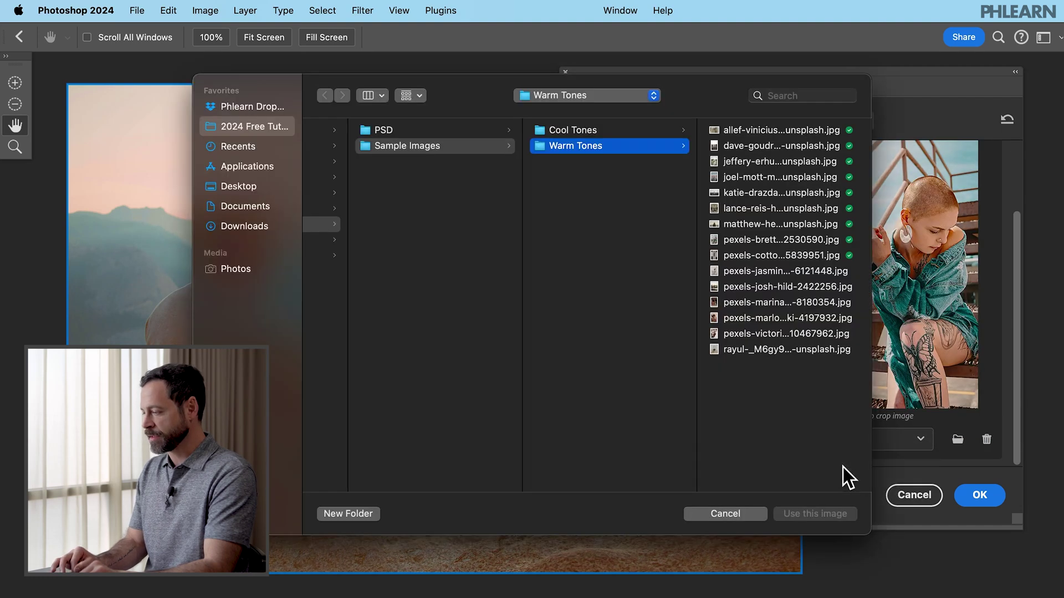
left_click(750, 283)
left_click(815, 516)
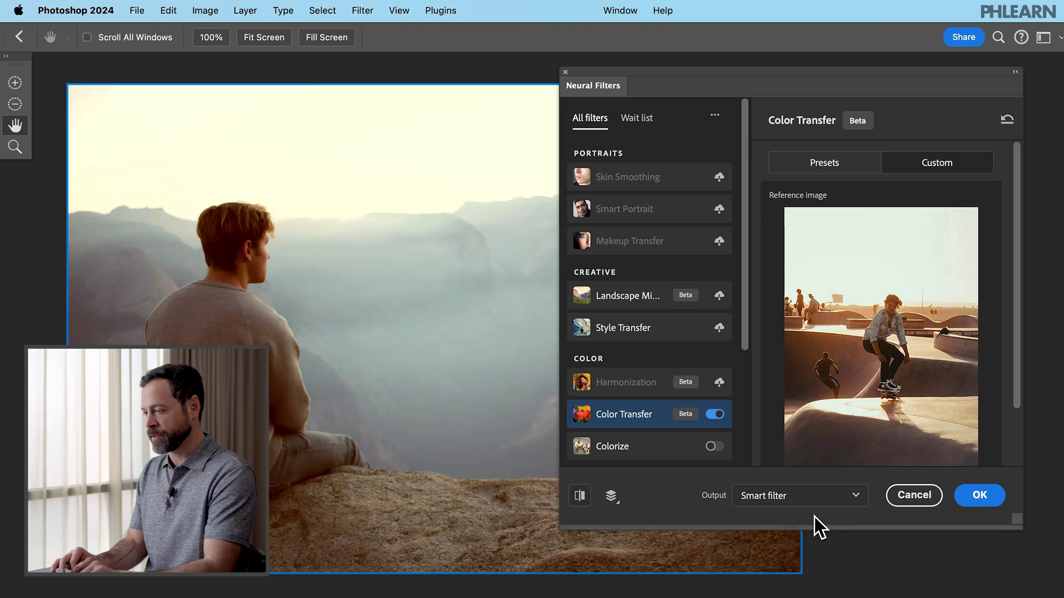
left_click(973, 495)
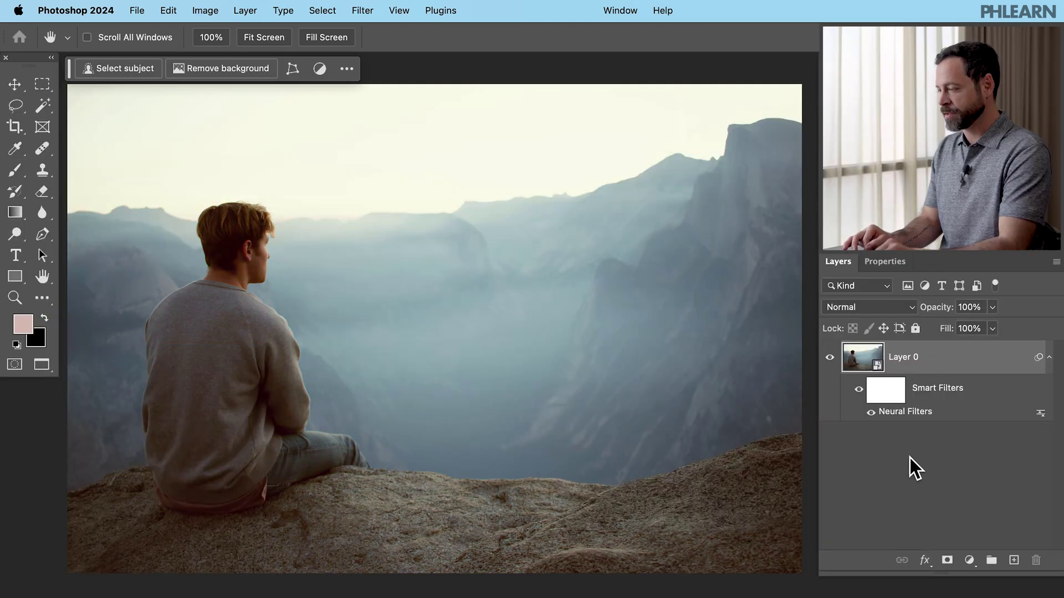